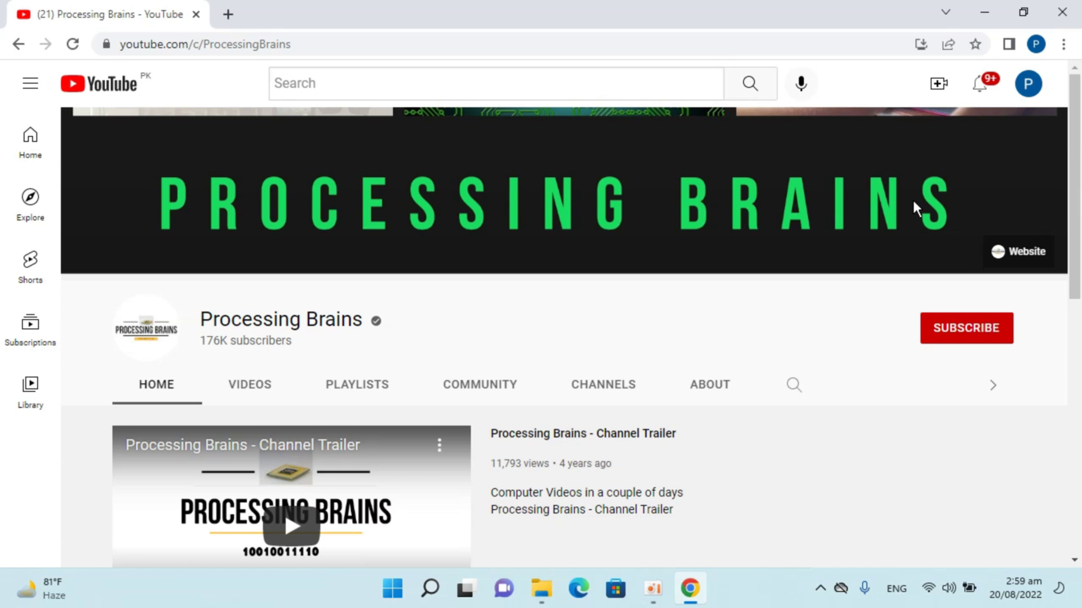
- Minimize Chrome and search 'con' so Control Panel shows as the best match
left_click(985, 13)
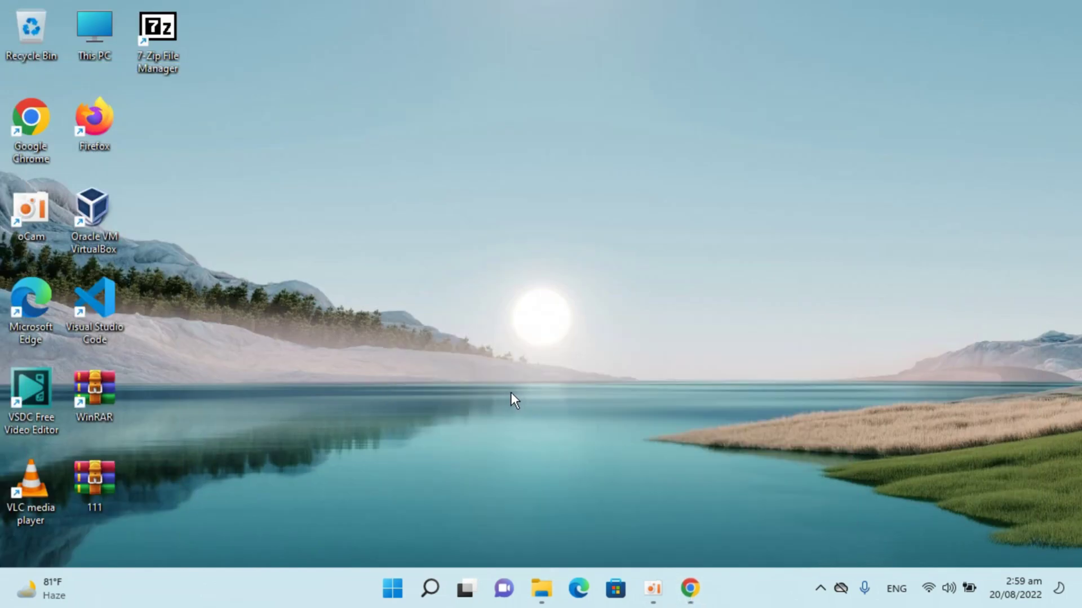
left_click(430, 591)
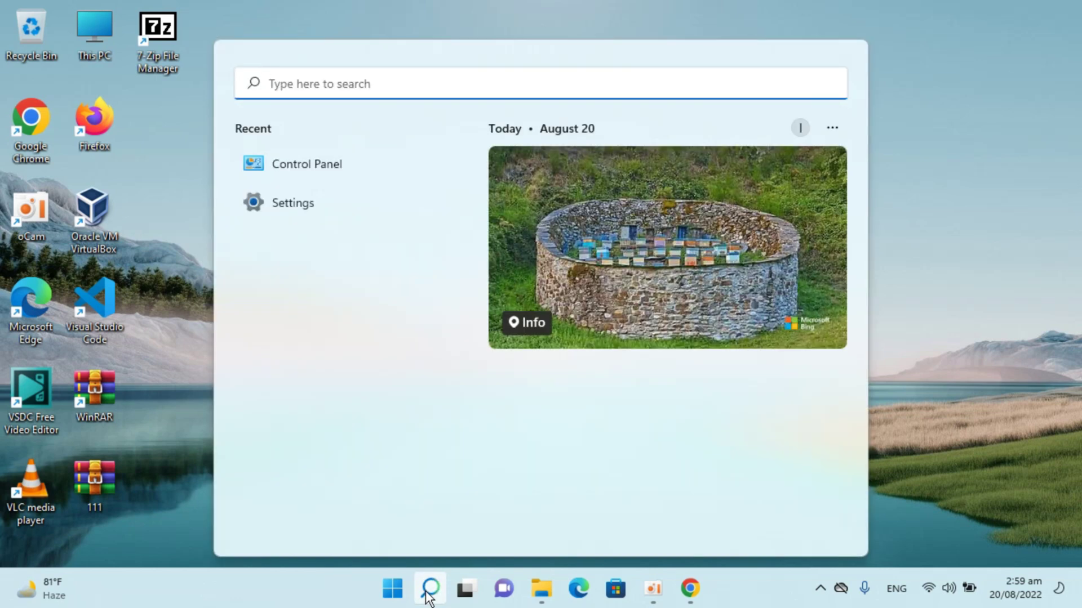
type("con")
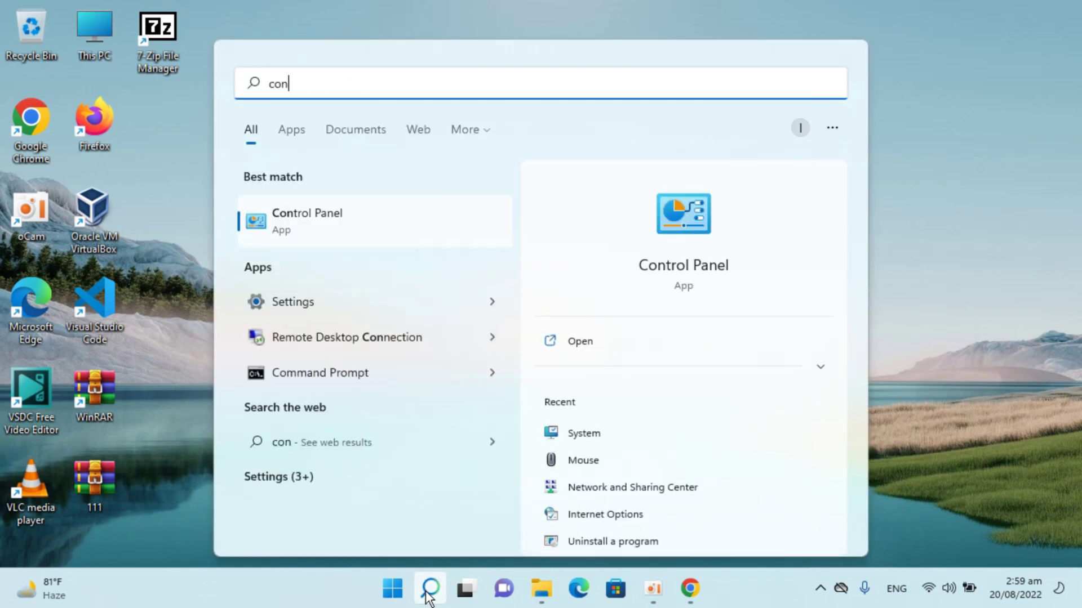
- Launch Control Panel, set View by to Category, and go to Network and Internet
left_click(368, 218)
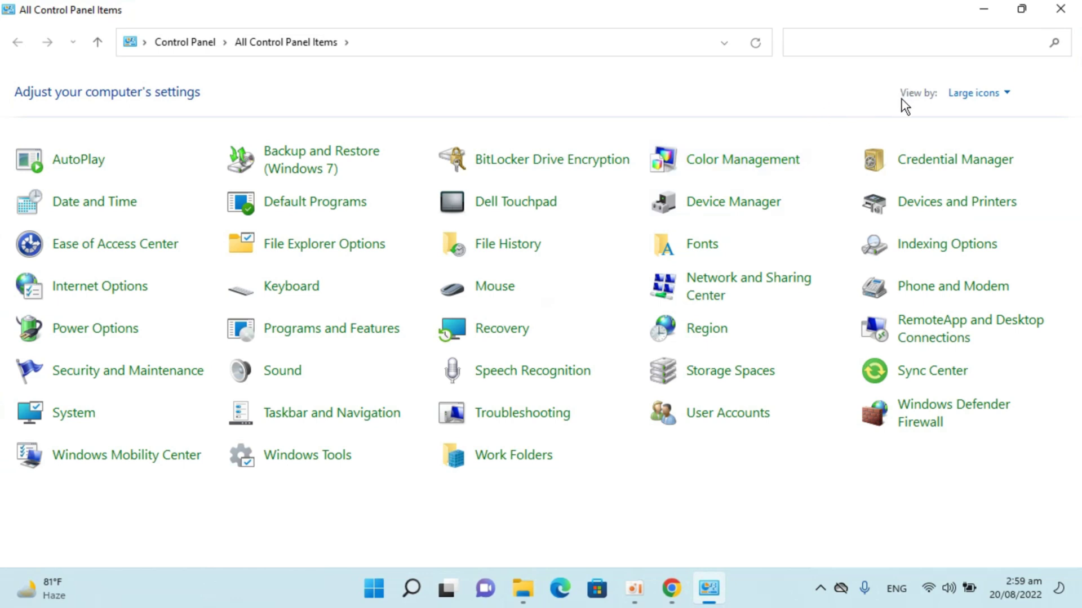
left_click(966, 93)
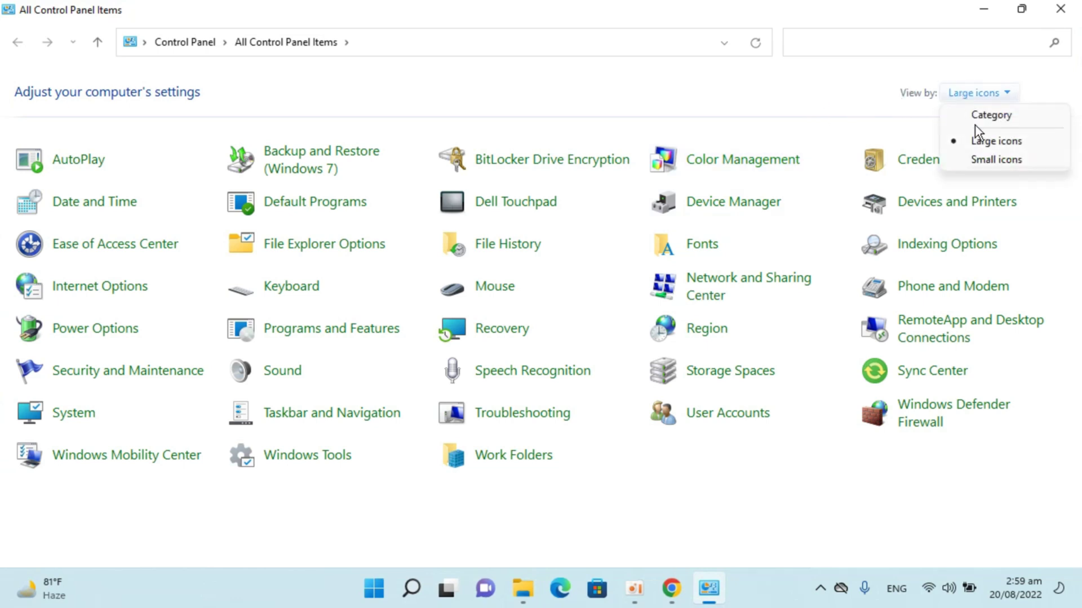
left_click(976, 119)
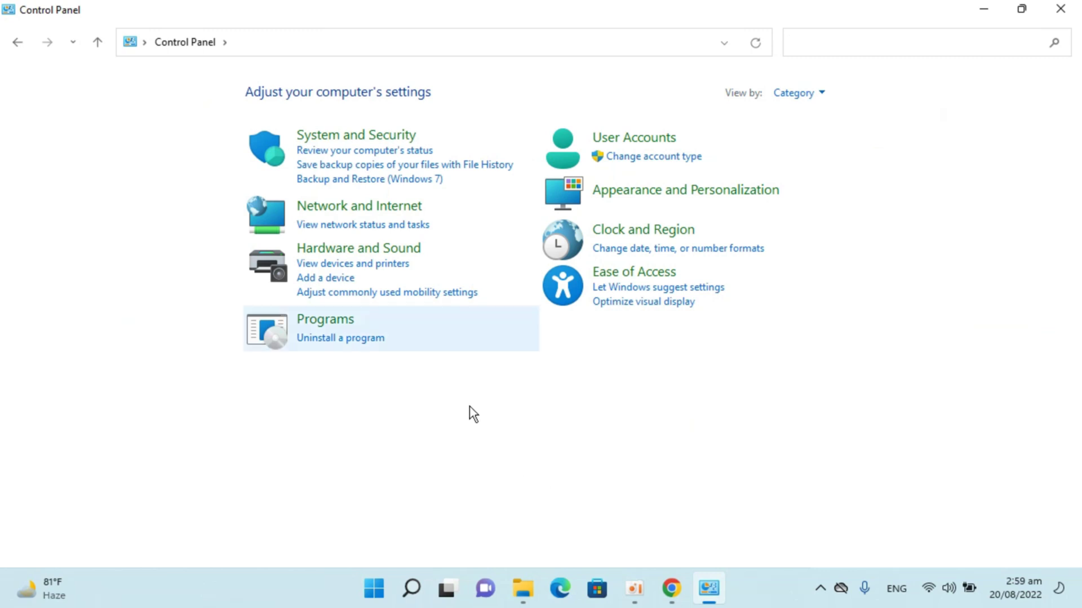
left_click(413, 221)
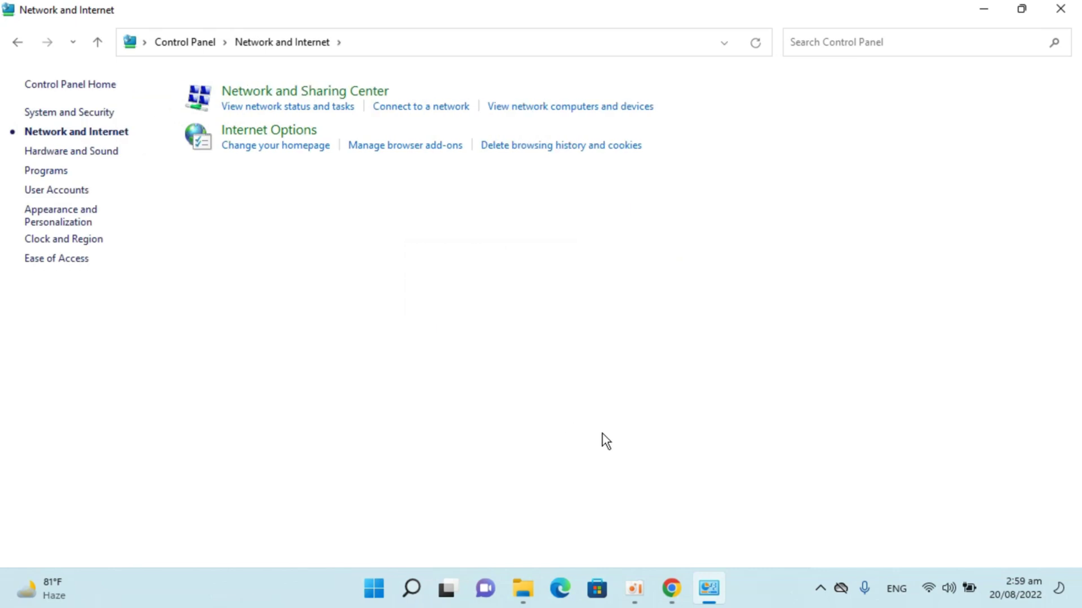
- Open the Wi-Fi connection's properties from Network and Sharing Center and select TCP/IPv4
left_click(311, 102)
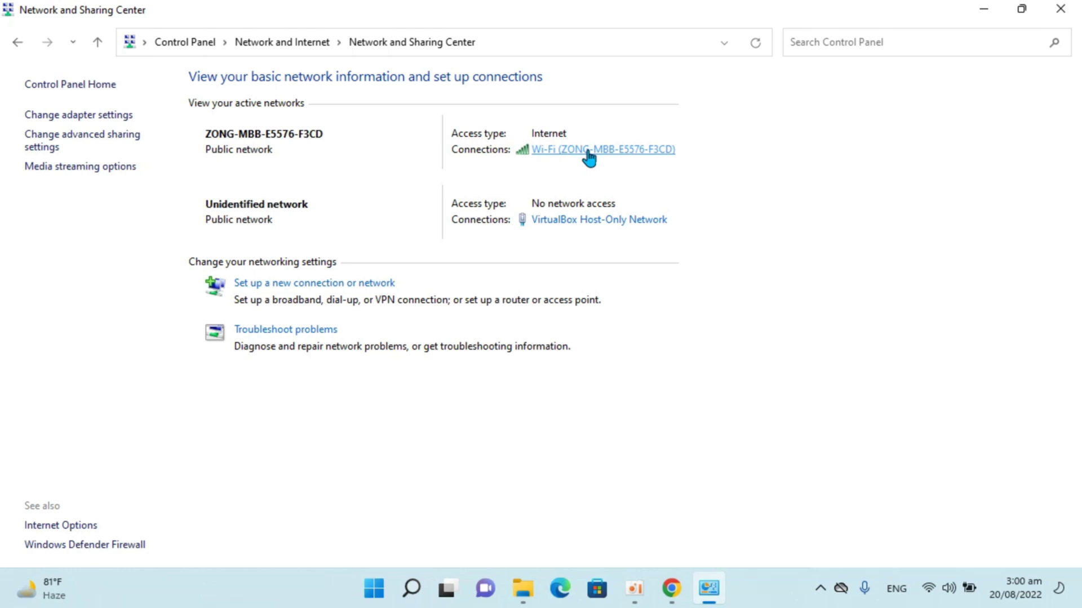
left_click(588, 151)
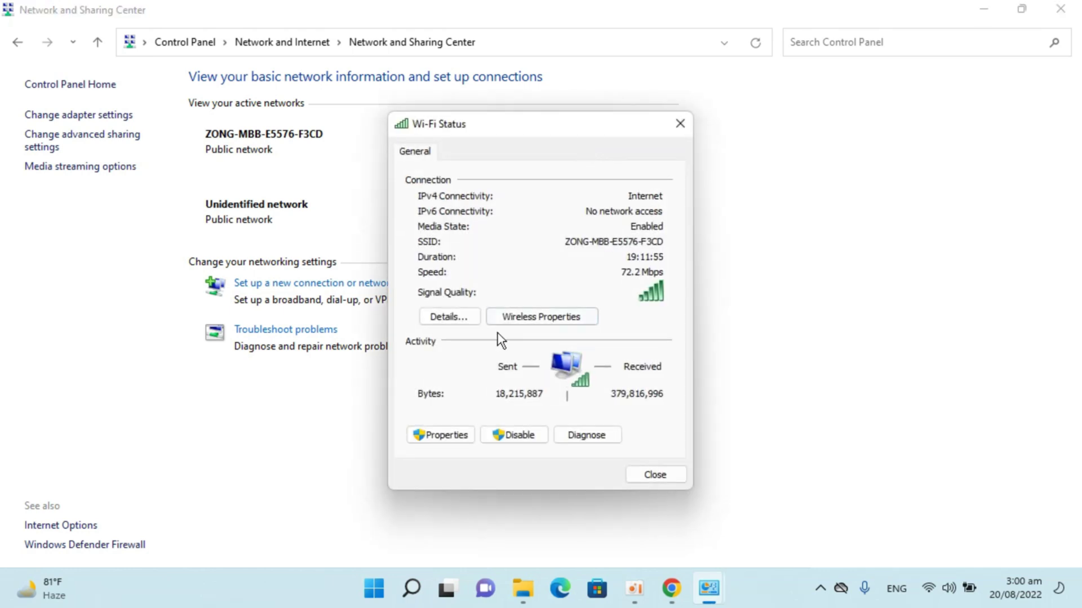
left_click(439, 436)
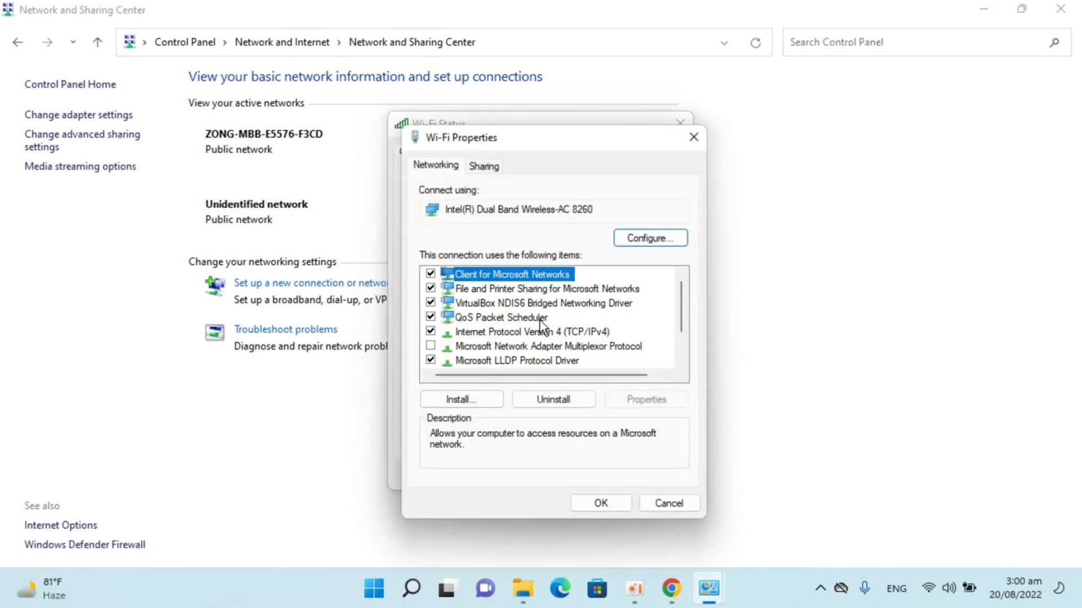
left_click(532, 334)
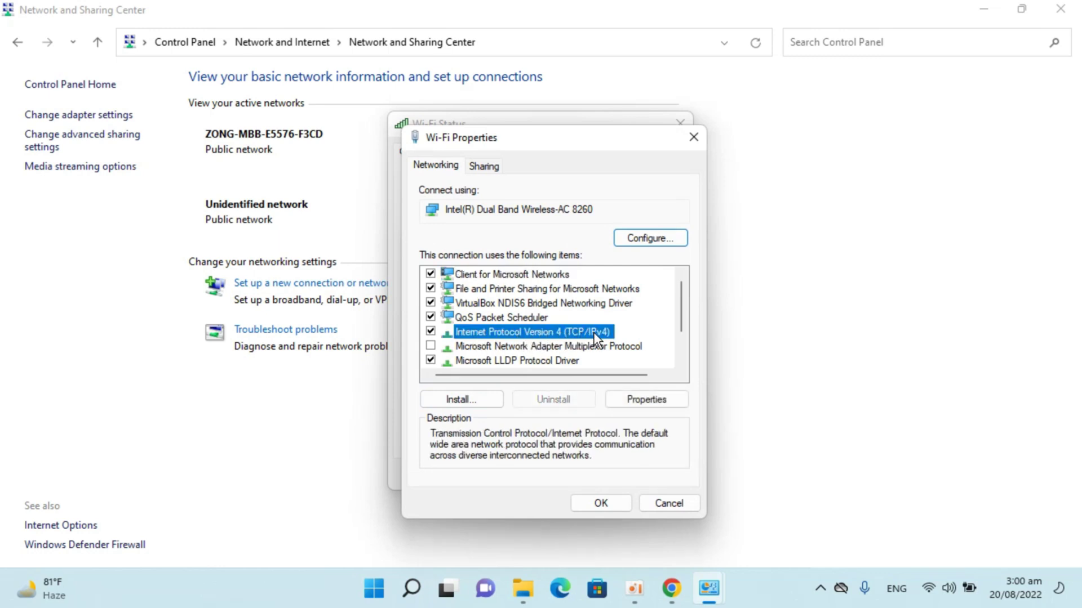
- Open the TCP/IPv4 properties and choose 'Use the following DNS server addresses'
left_click(641, 398)
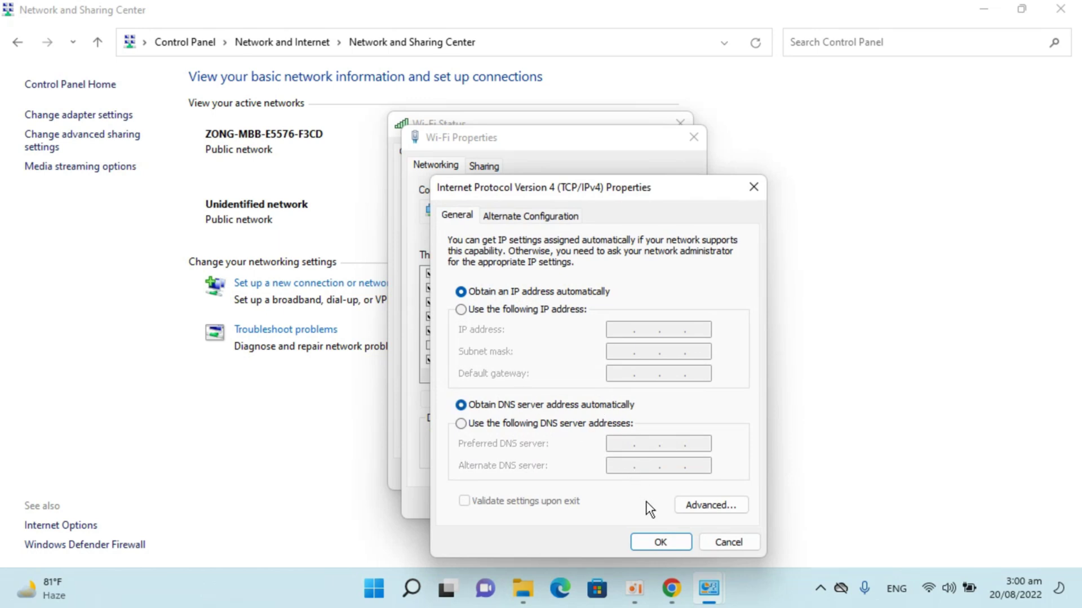
left_click(551, 425)
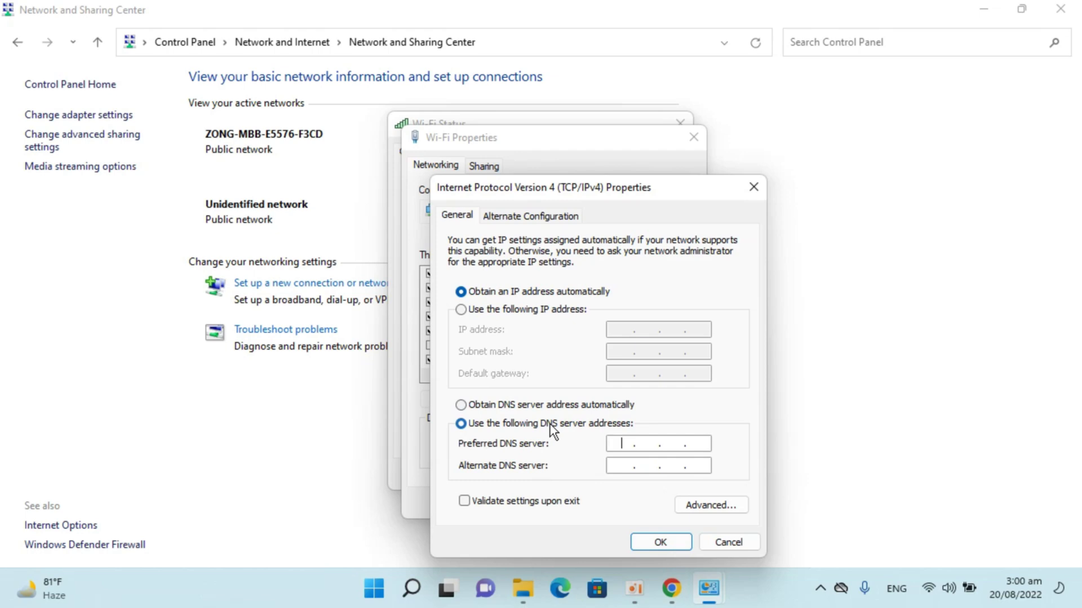
- In a new Chrome tab, search Google for 'list of dns'
left_click(671, 589)
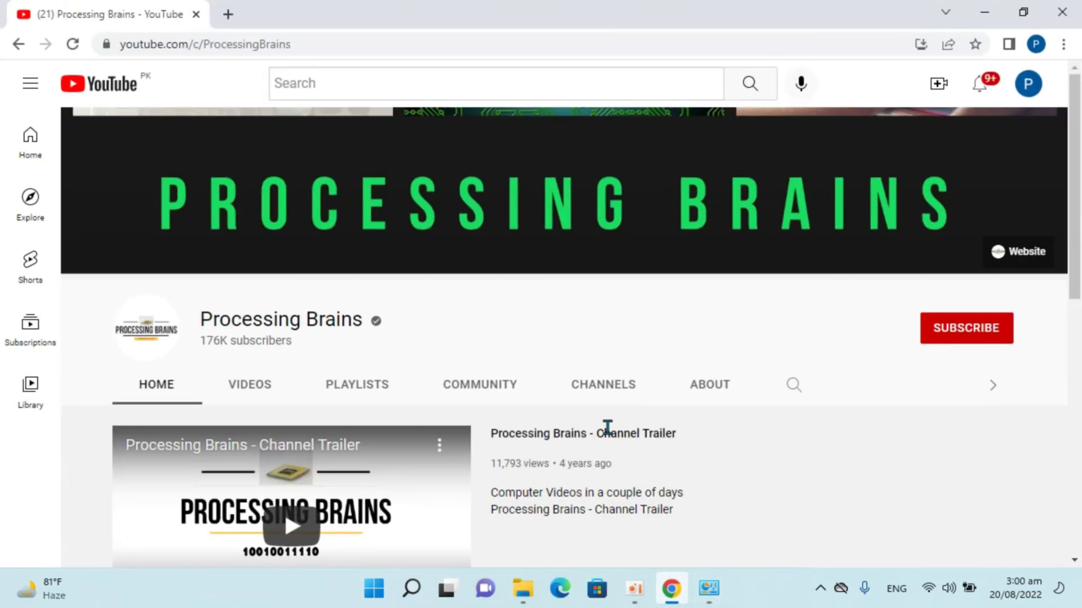
left_click(228, 14)
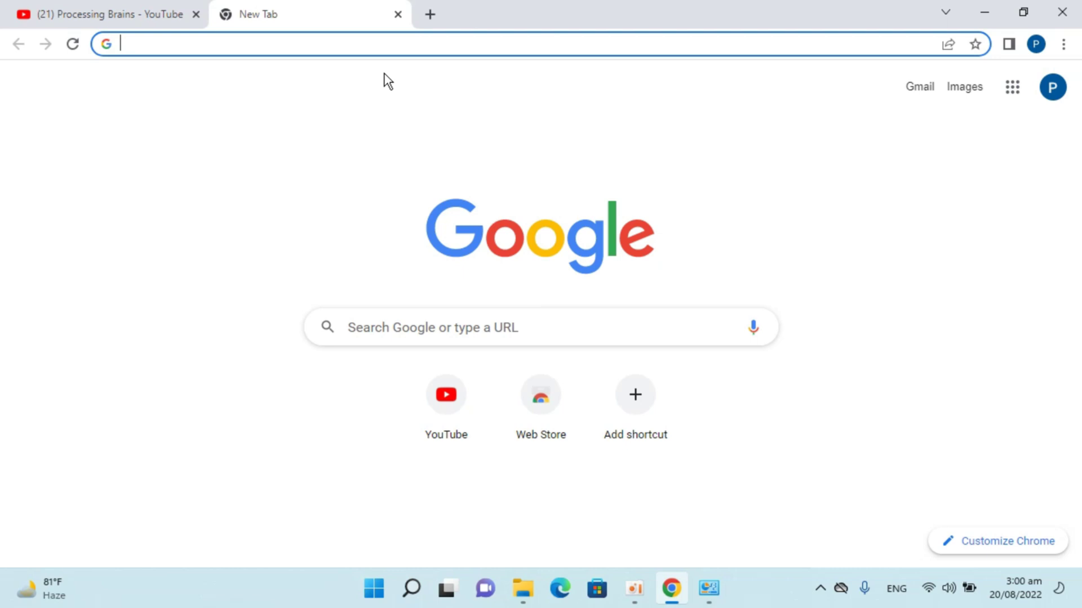
type("list of d")
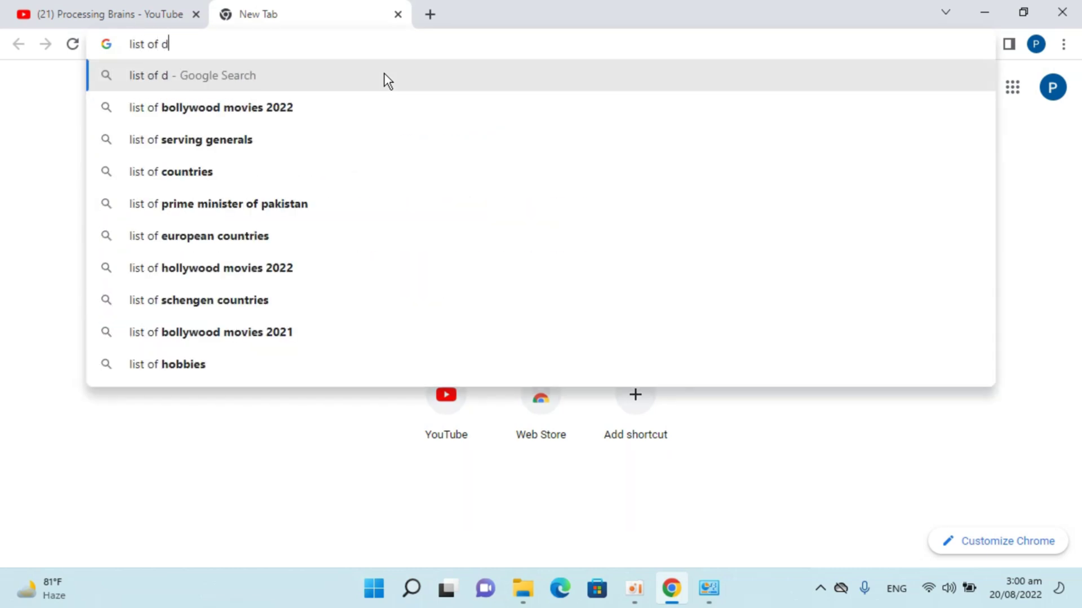
type("ns servers")
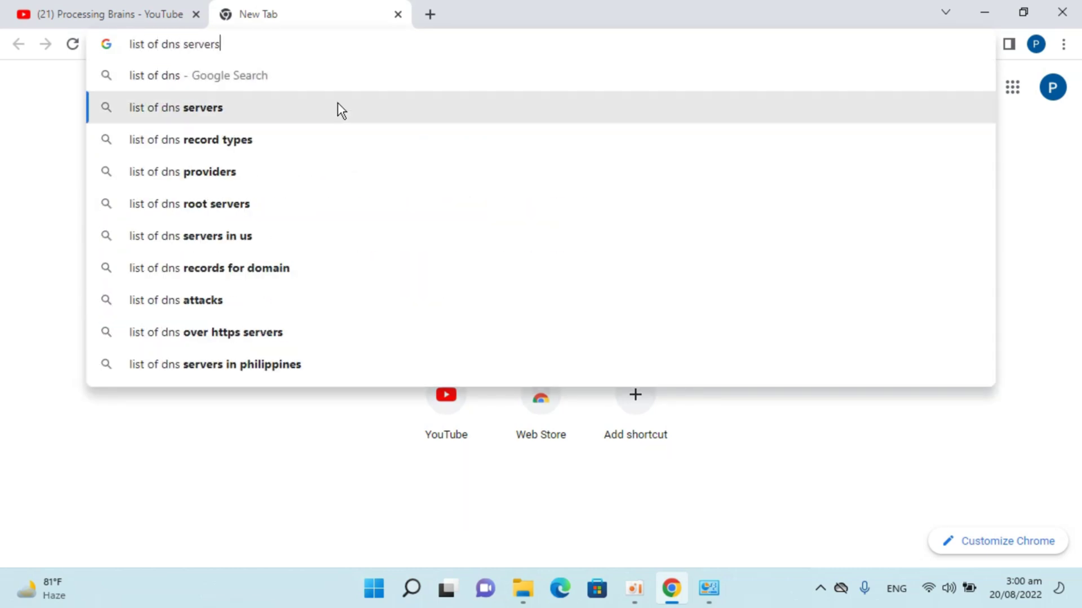
left_click(337, 104)
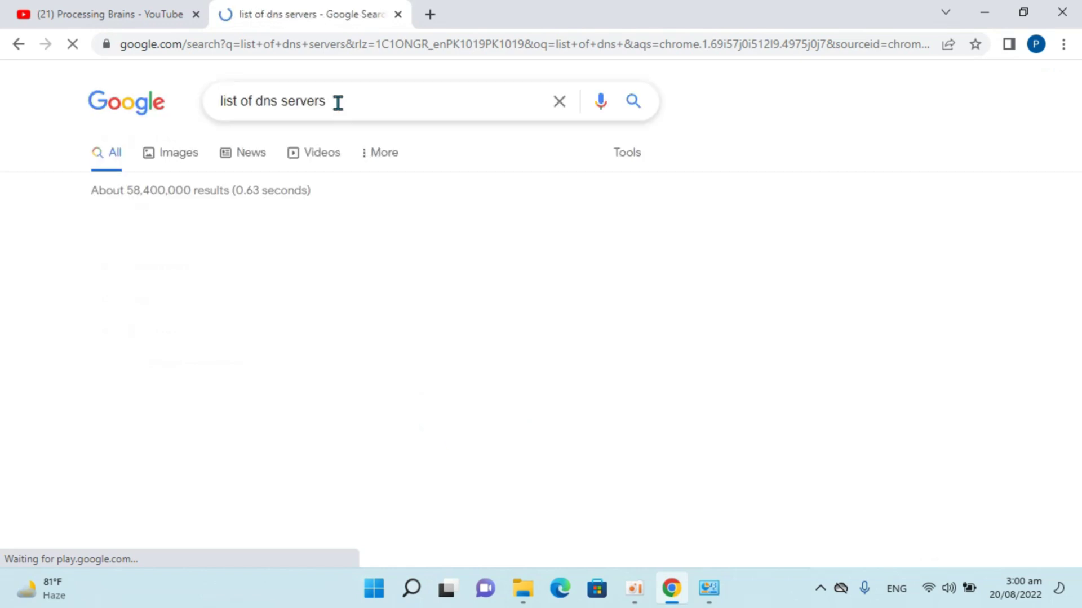
- Open the Lifewire public DNS article and highlight Google's primary address 8.8.8.8
left_click(277, 250)
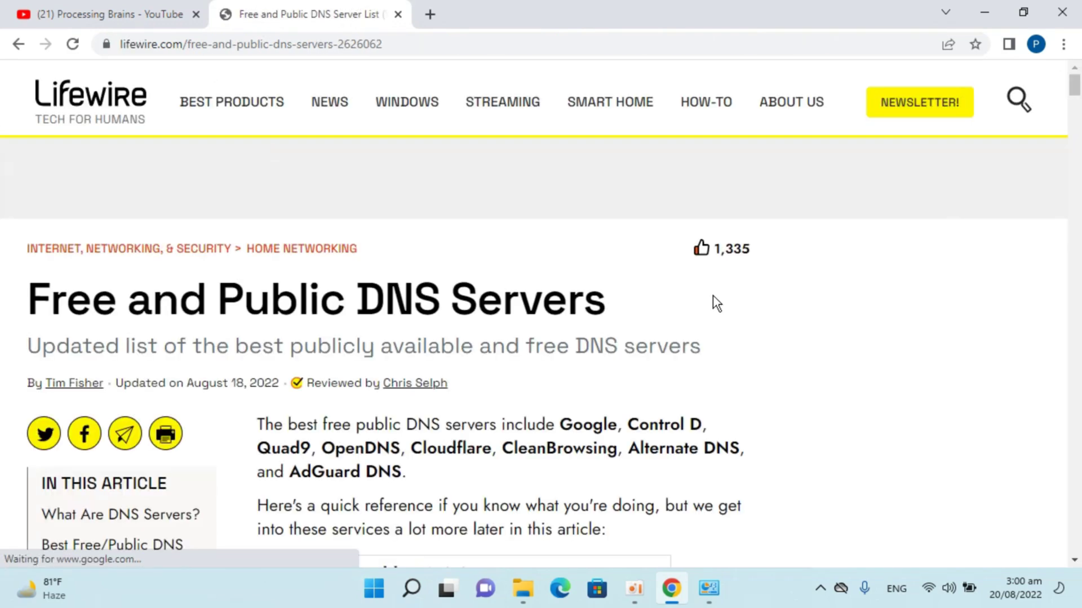
scroll(549, 329, "down", 5)
scroll(549, 329, "down", 4)
scroll(549, 329, "up", 4)
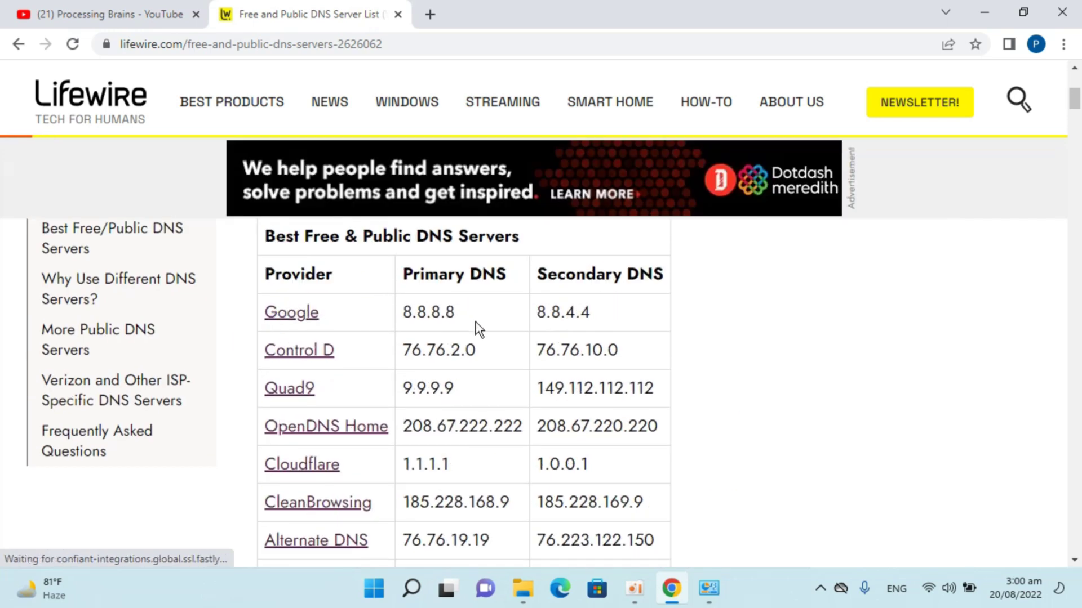
left_click_drag(403, 312, 460, 314)
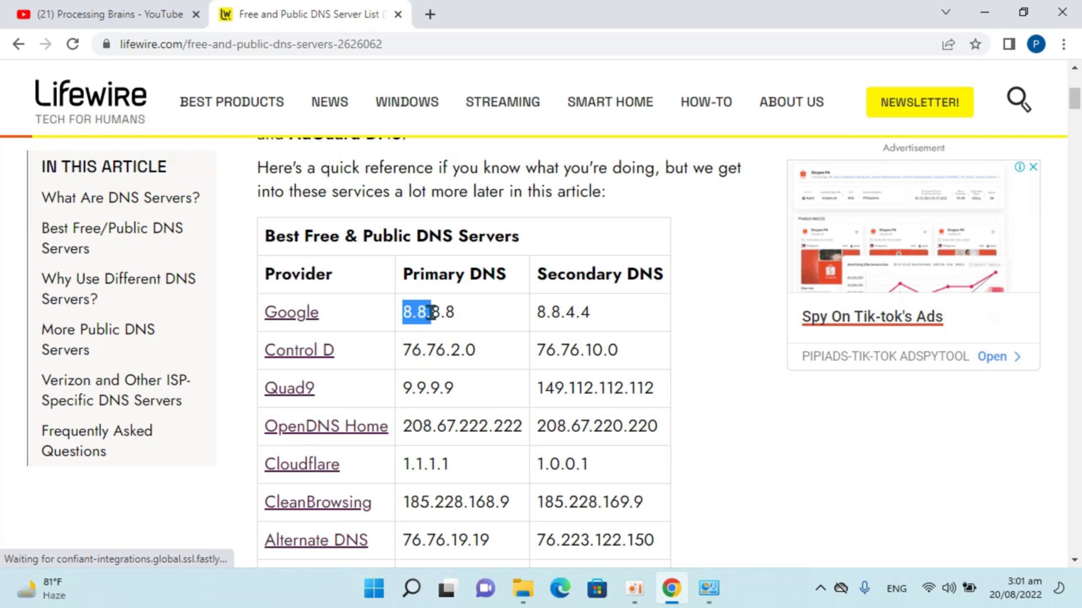
- Return to the IPv4 Properties dialog and enter 8.8.8.8 as the preferred DNS server
left_click(709, 588)
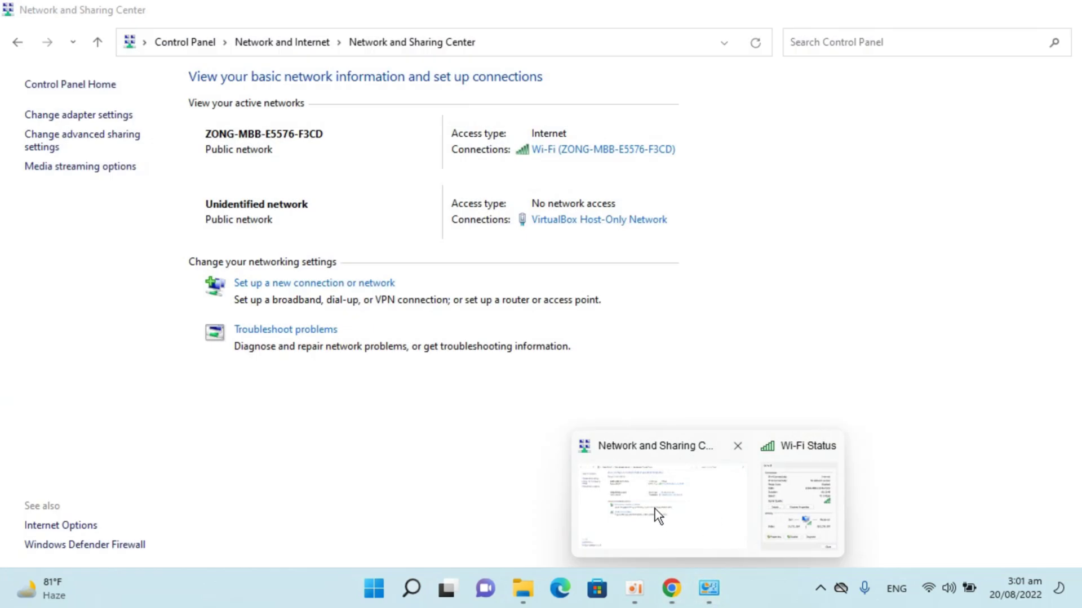
left_click(654, 509)
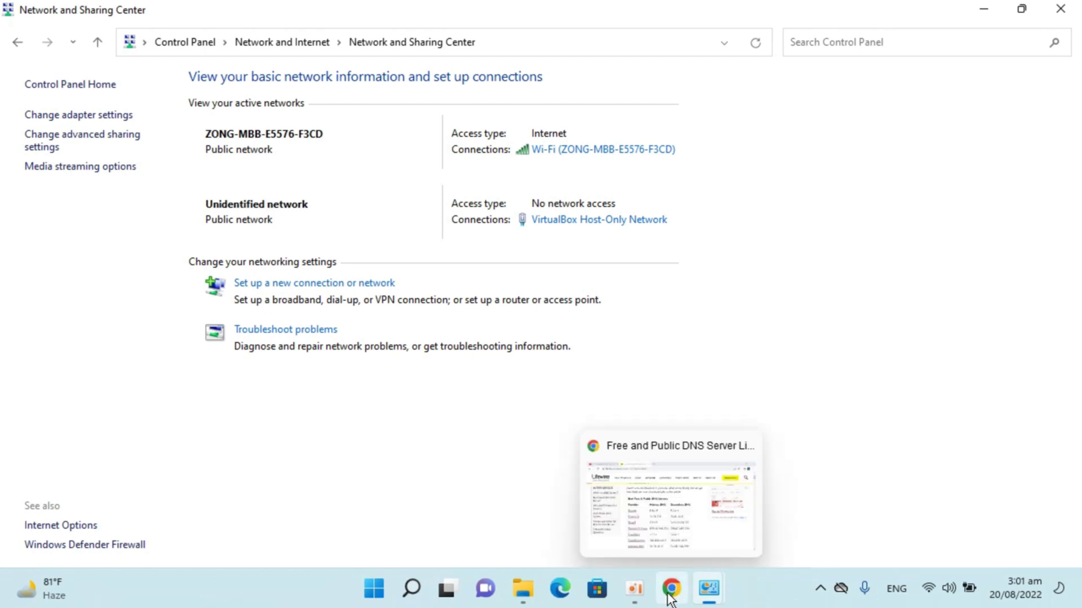
mouse_move(708, 588)
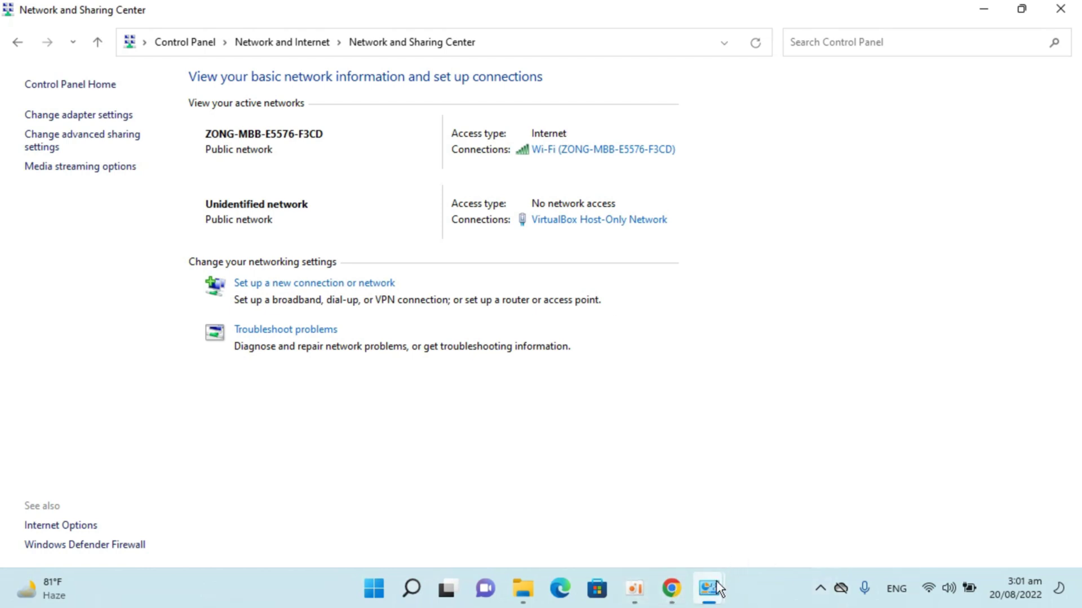
left_click(715, 581)
left_click(783, 534)
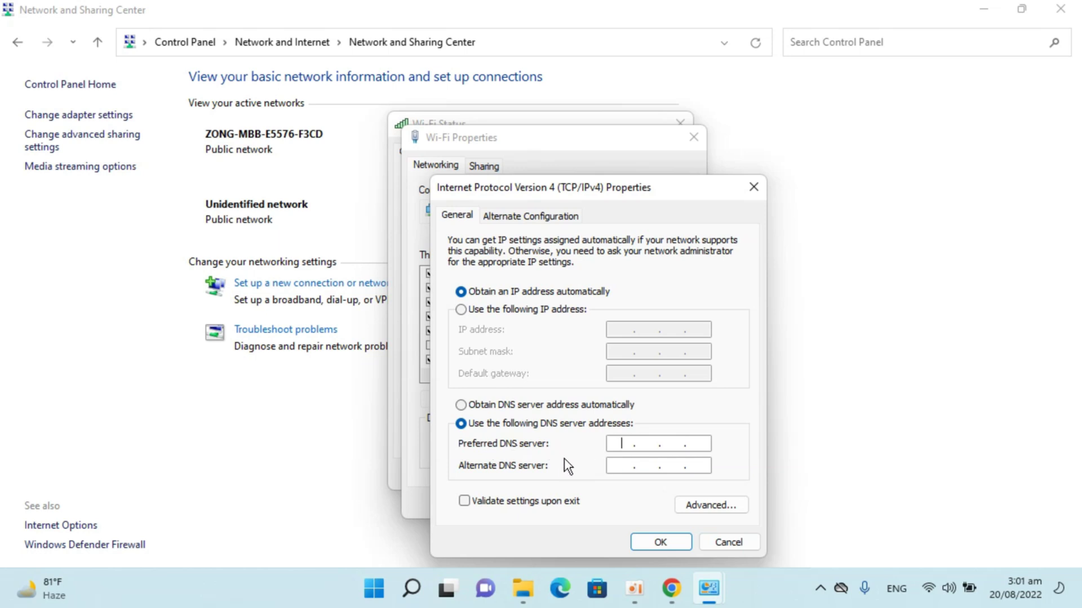
left_click(676, 598)
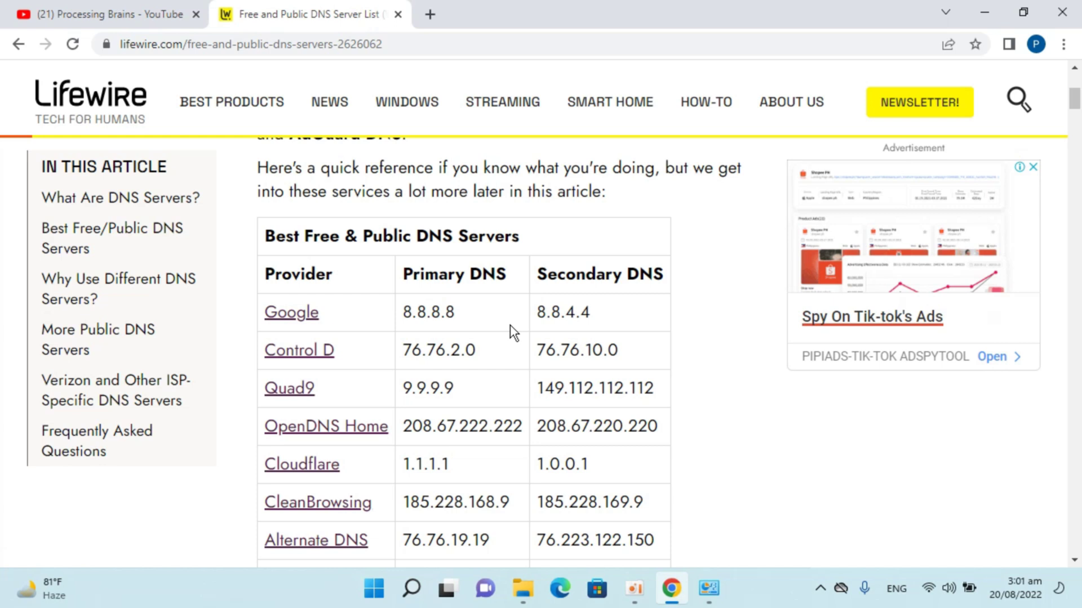
left_click(732, 555)
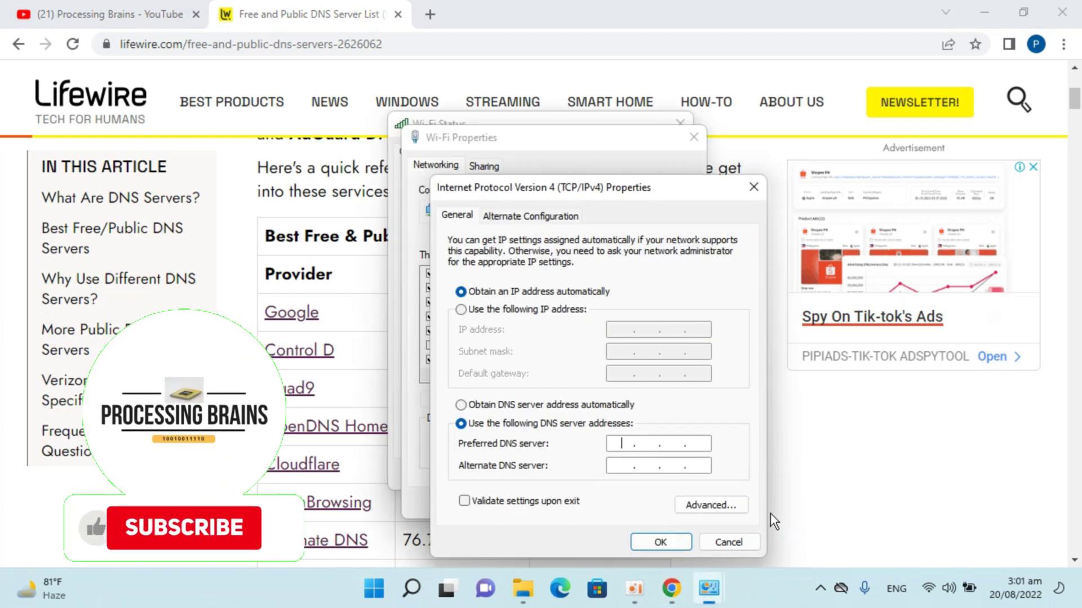
left_click(619, 448)
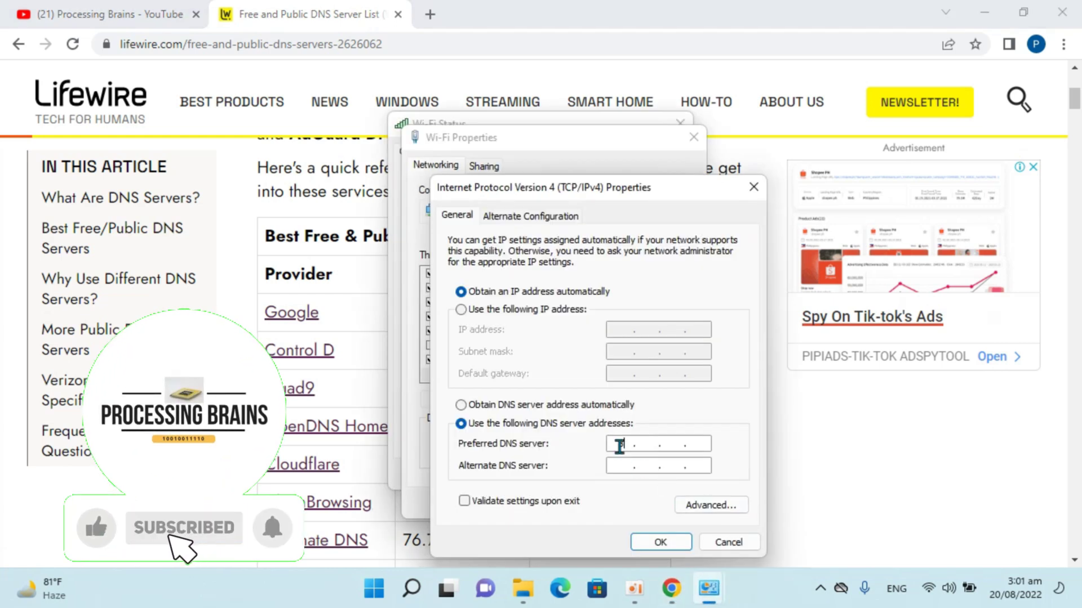
type("8.8.8.")
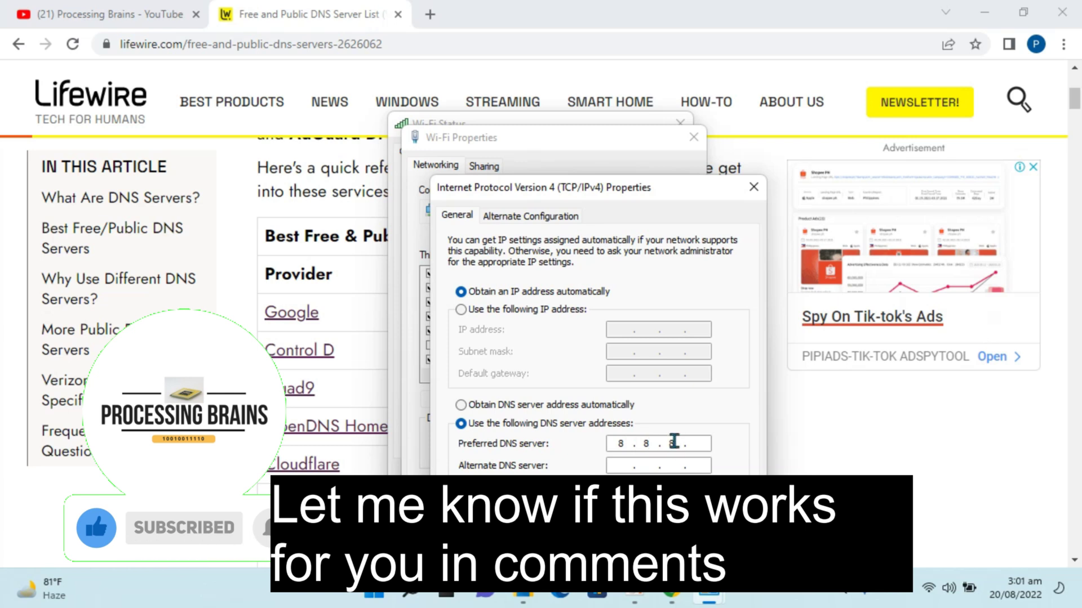
type("8")
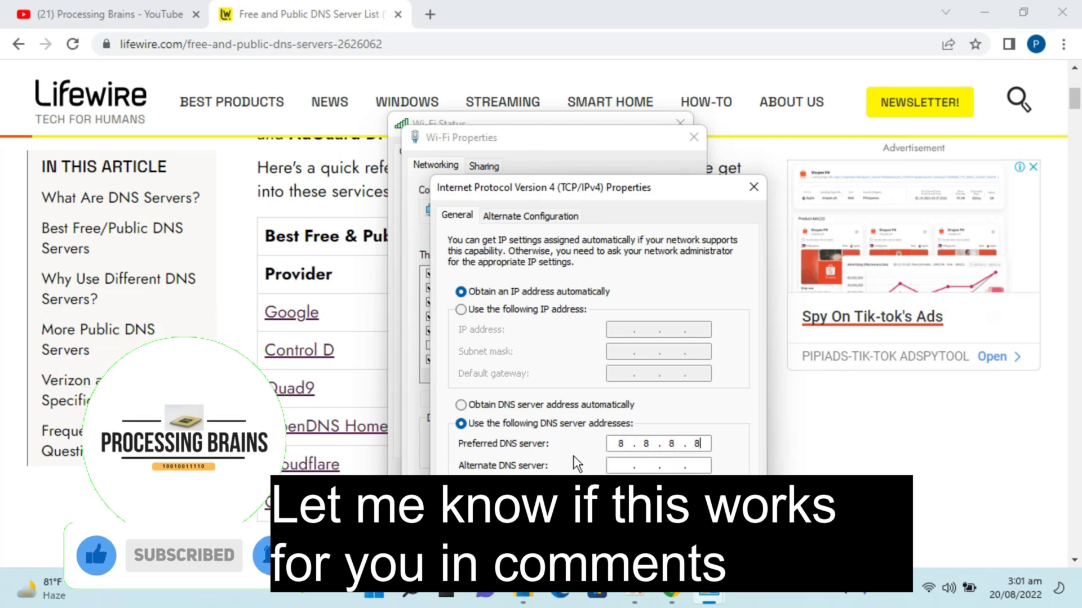
- Check Google's addresses on the web page and begin typing 8.8.4.4 as the alternate DNS
left_click(857, 436)
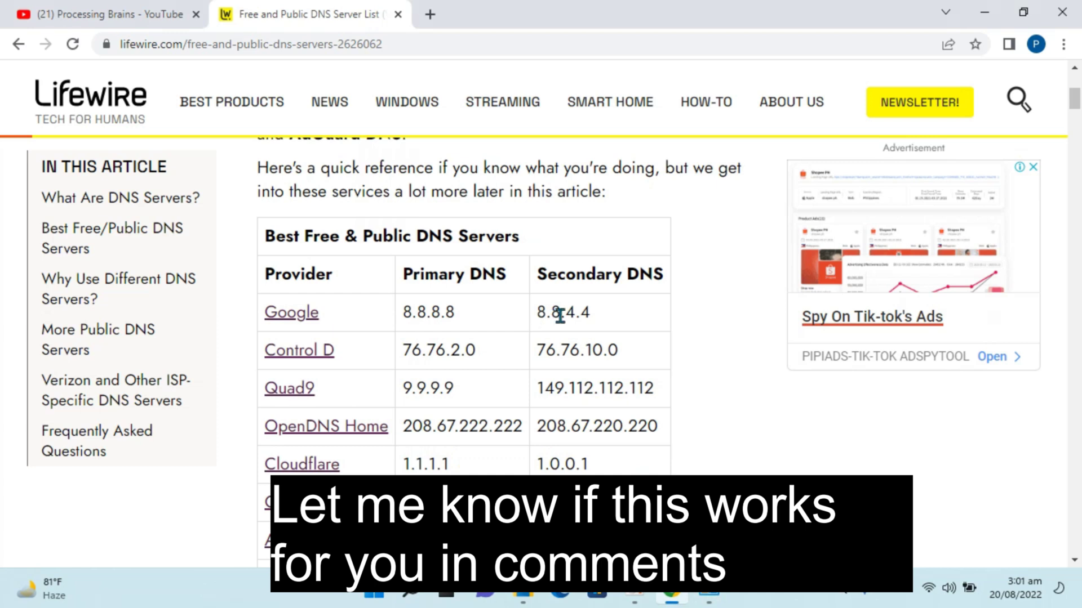
left_click(709, 594)
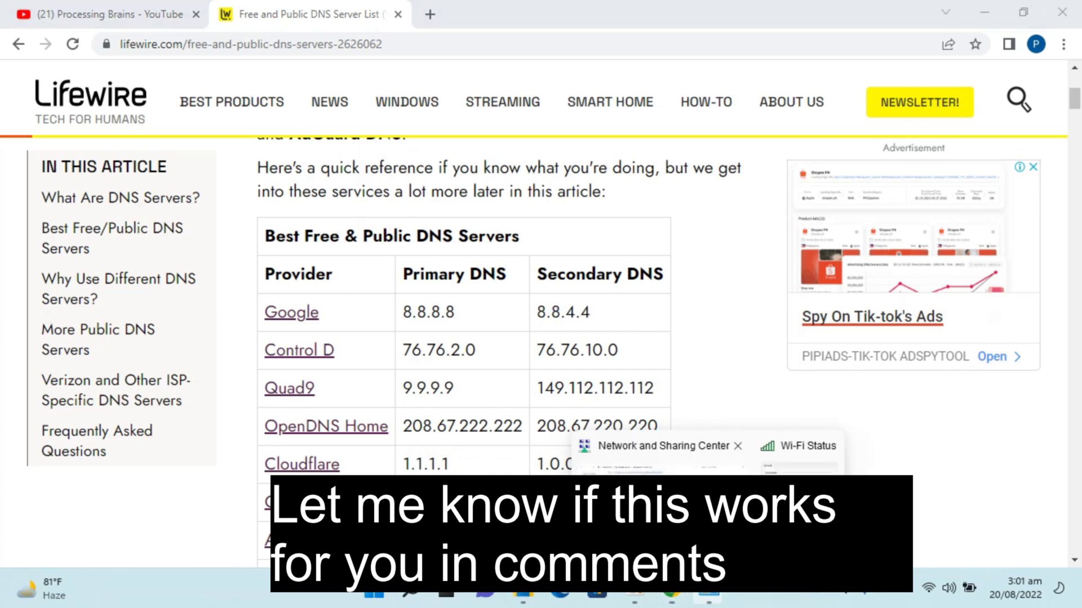
left_click(797, 482)
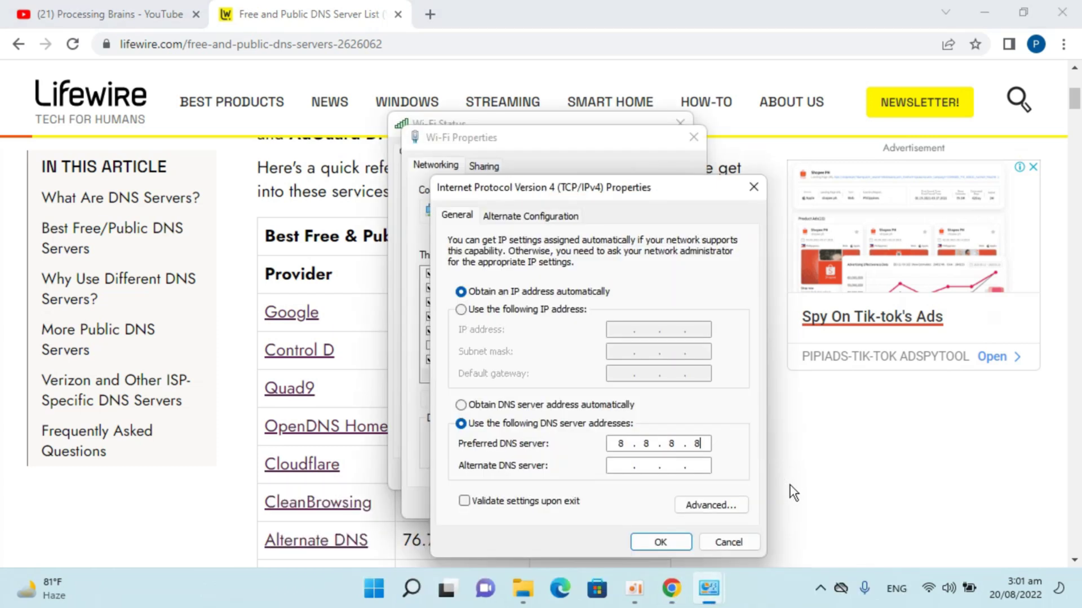
left_click(621, 466)
type("8 . . .")
left_click(652, 467)
type("4.")
- Finish the alternate DNS address 8.8.4.4 and confirm the IPv4 settings with OK
left_click(829, 461)
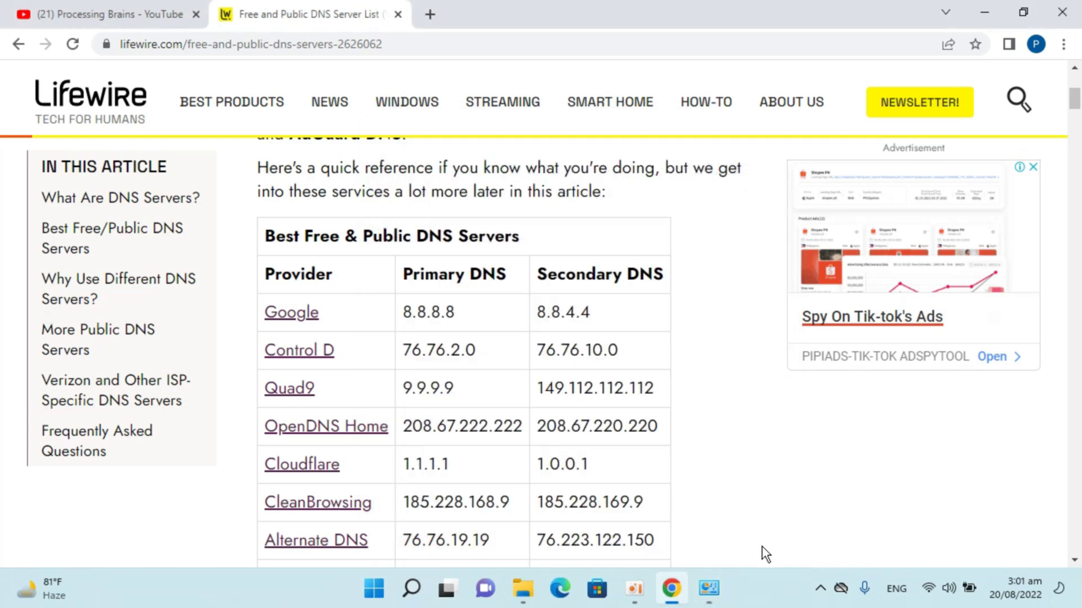
left_click(708, 588)
left_click(748, 484)
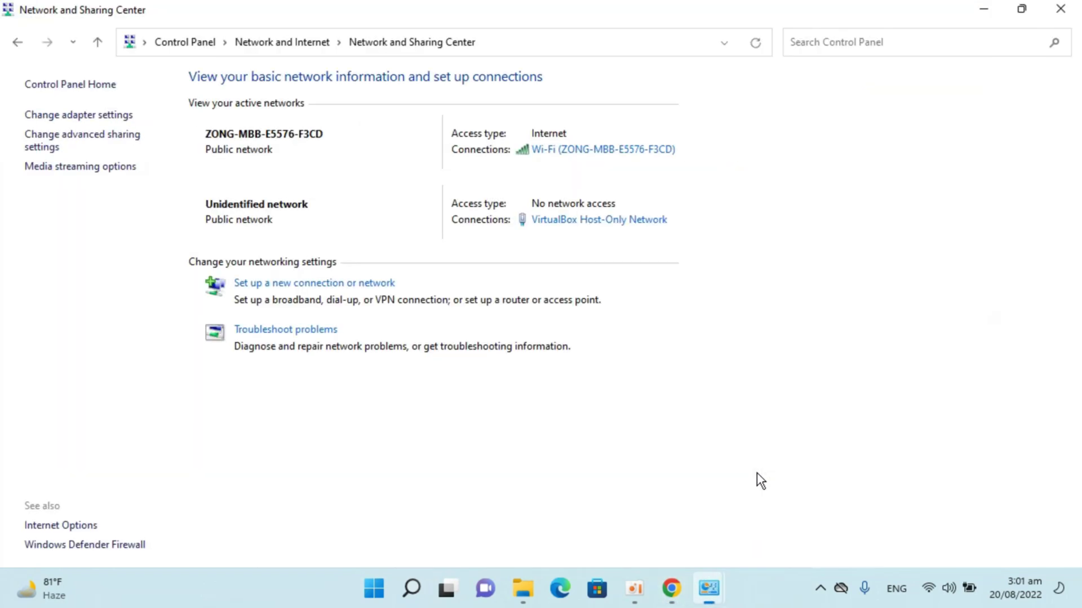
left_click(709, 592)
left_click(792, 499)
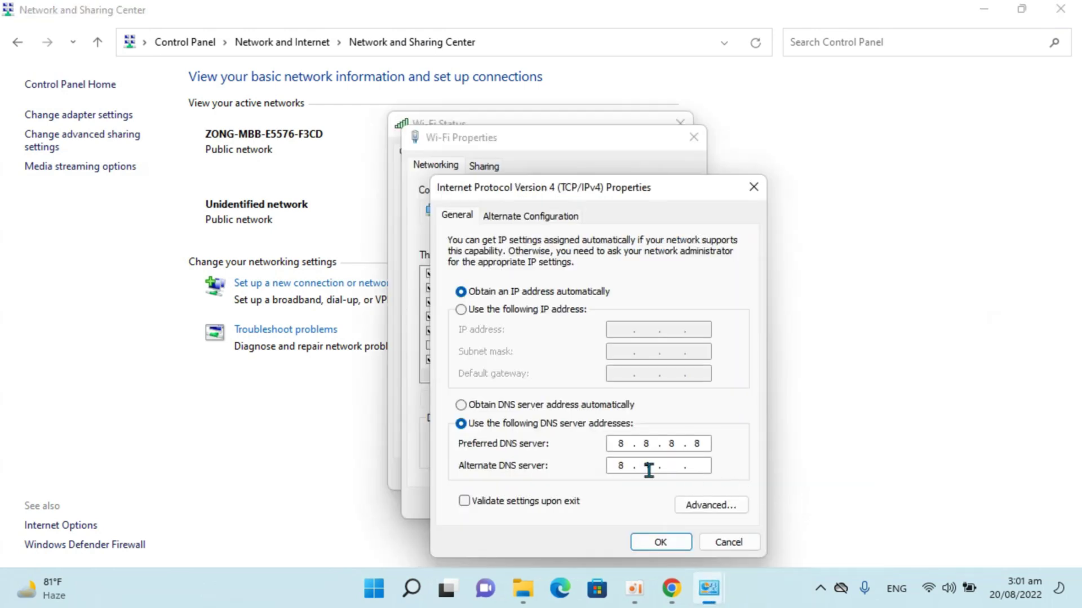
type("8.")
type("4.4")
left_click(665, 542)
left_click(672, 589)
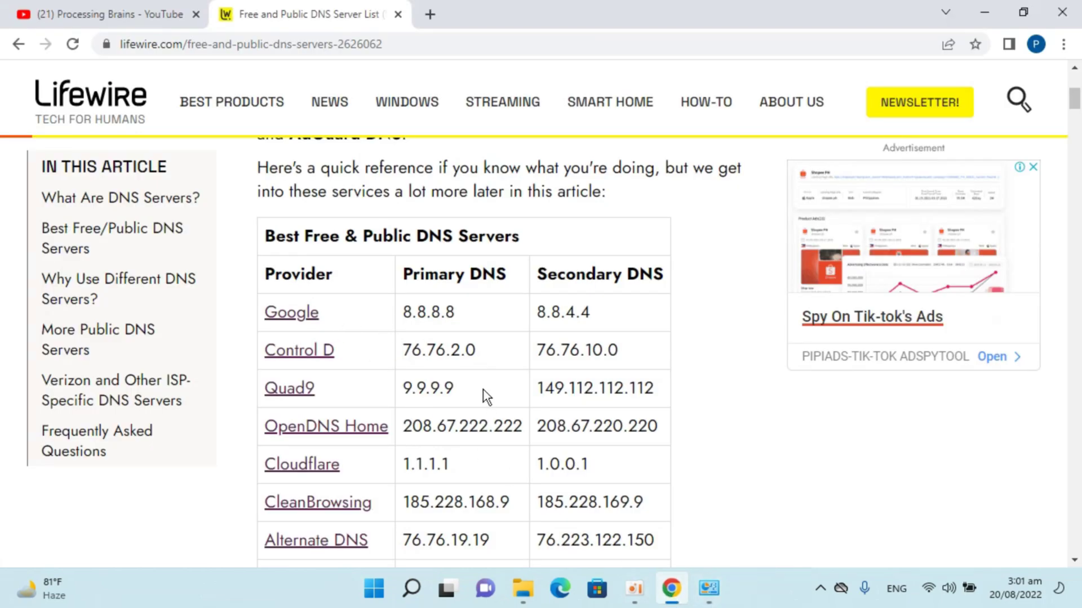
- Reopen Wi-Fi Properties and the TCP/IPv4 settings to verify 8.8.8.8 and 8.8.4.4 are kept
scroll(484, 389, "down", 3)
scroll(485, 389, "up", 3)
left_click(722, 580)
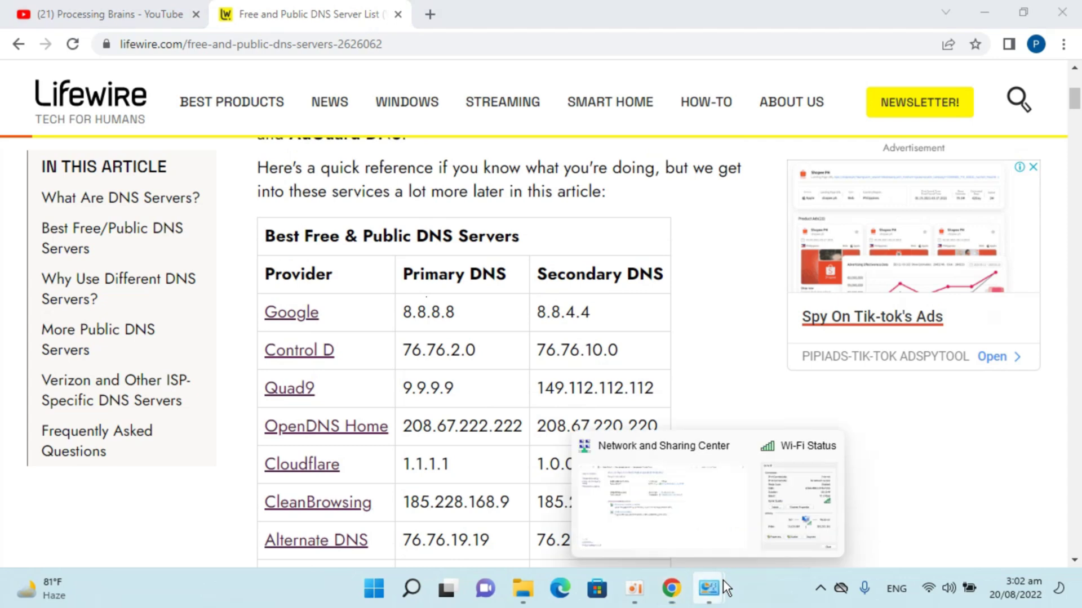
left_click(798, 510)
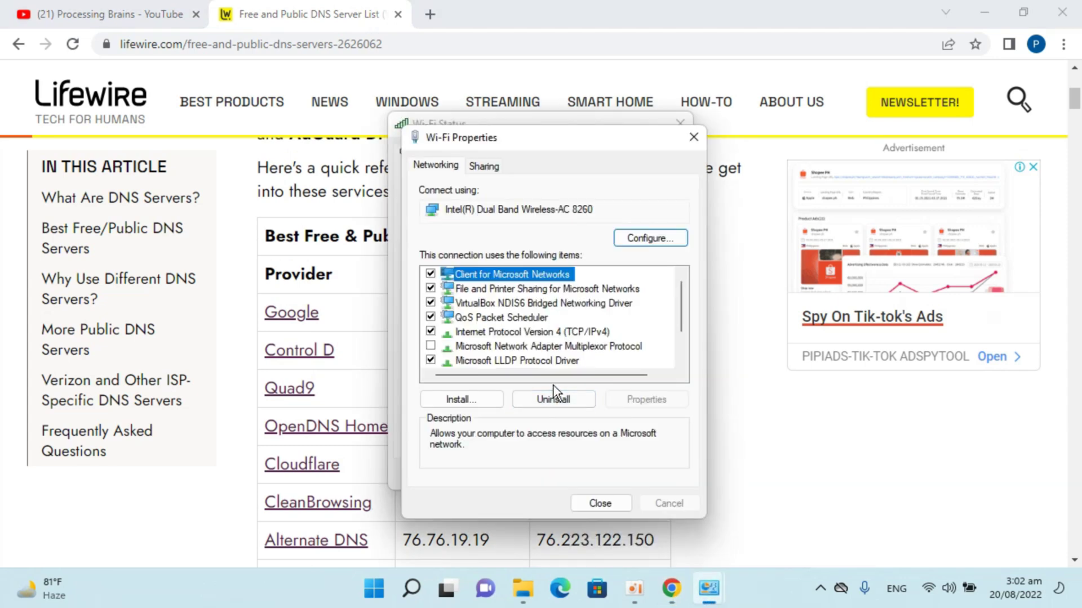
left_click(549, 332)
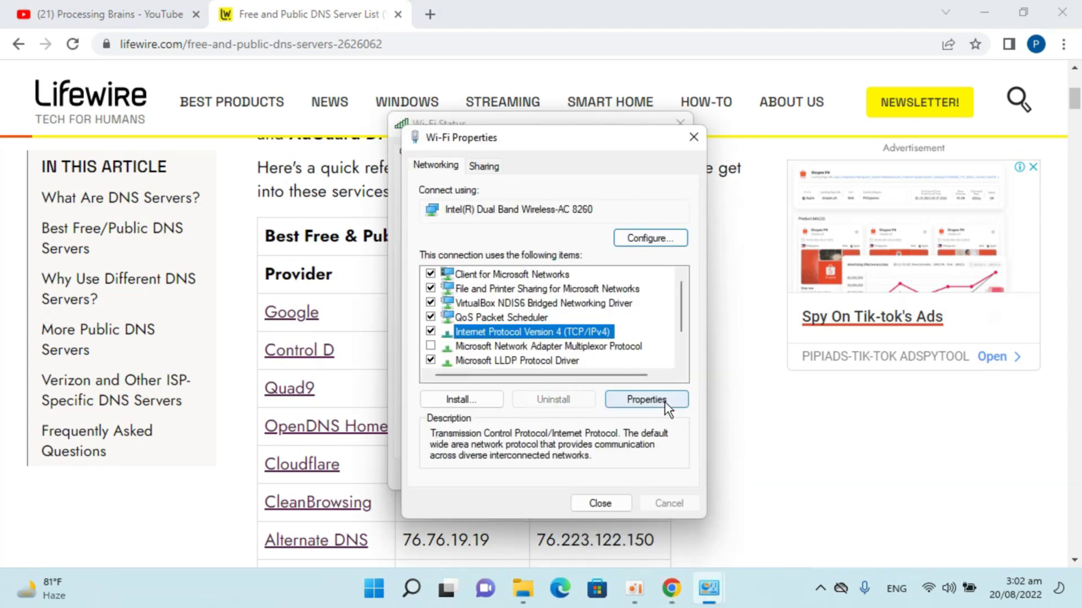
left_click(665, 403)
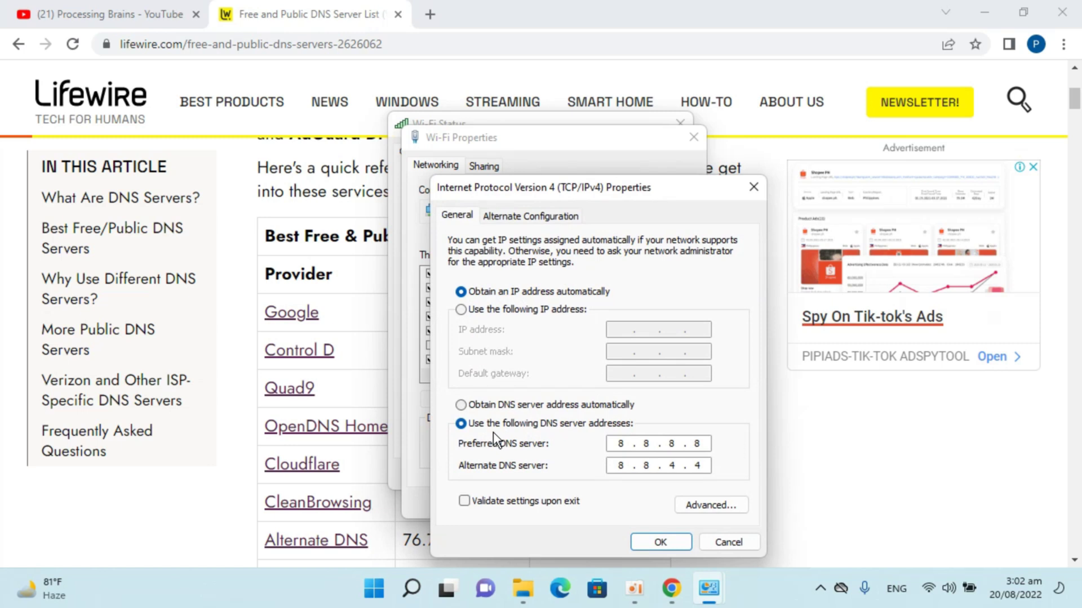